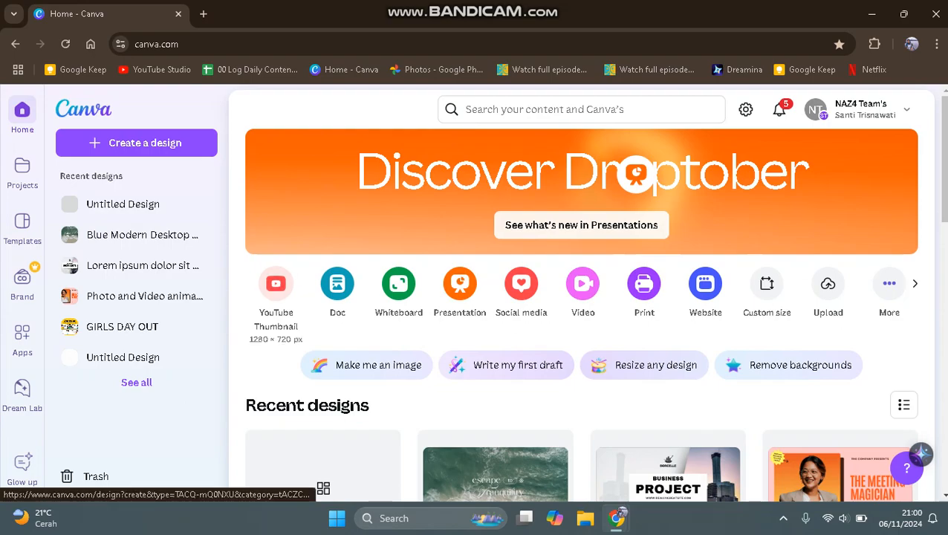
Create a YouTube thumbnail design and apply the Yellow and Red Bright and Playful template, suggested as similar to "How to Create Your Own Channel"
{"action": "left_click", "coordinate": [276, 286]}
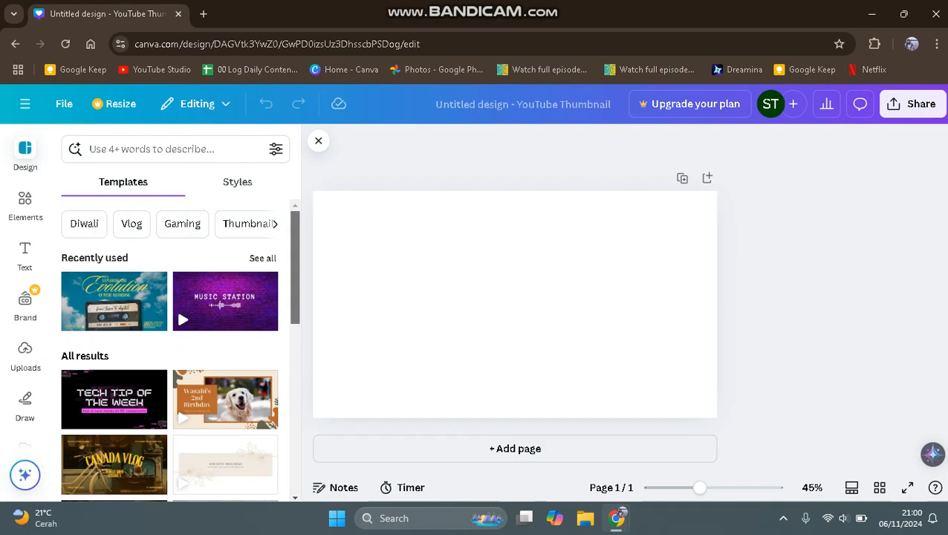
{"action": "scroll", "coordinate": [170, 349], "scroll_direction": "down", "scroll_amount": 1}
{"action": "scroll", "coordinate": [169, 349], "scroll_direction": "down", "scroll_amount": 2}
{"action": "scroll", "coordinate": [170, 349], "scroll_direction": "down", "scroll_amount": 1}
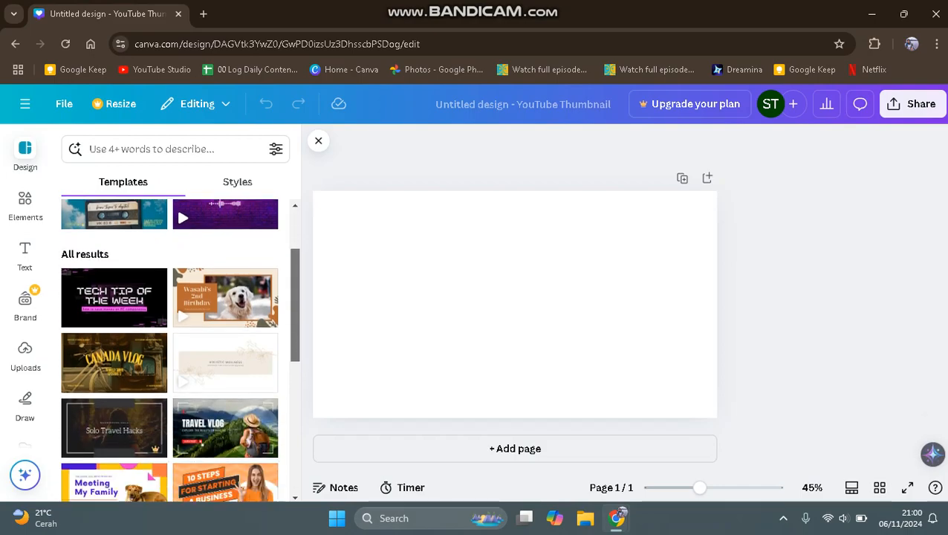
{"action": "scroll", "coordinate": [169, 349], "scroll_direction": "down", "scroll_amount": 3}
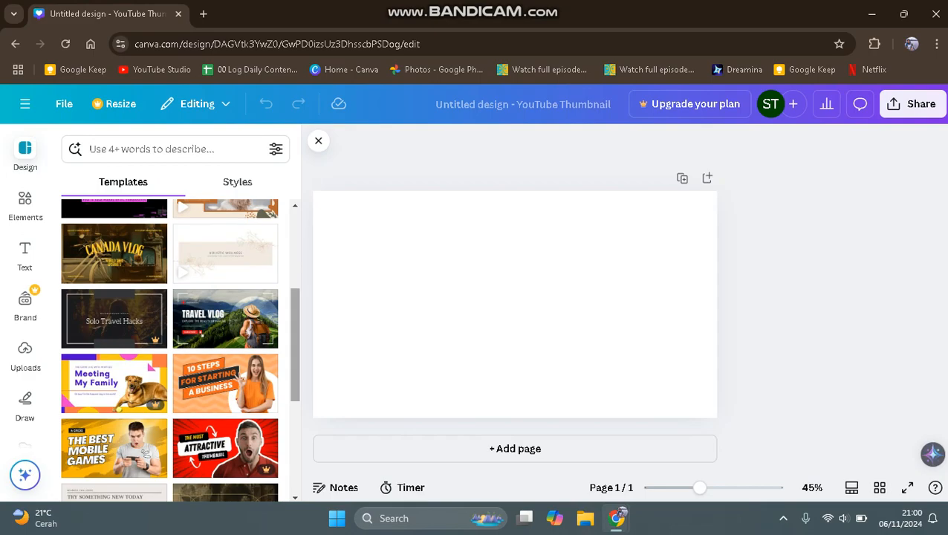
{"action": "scroll", "coordinate": [169, 349], "scroll_direction": "down", "scroll_amount": 2}
{"action": "scroll", "coordinate": [181, 349], "scroll_direction": "down", "scroll_amount": 3}
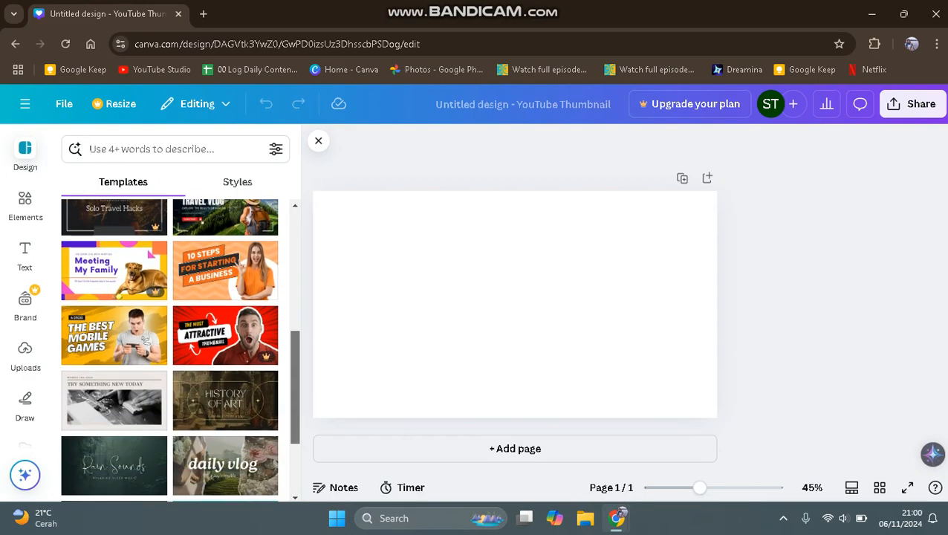
{"action": "scroll", "coordinate": [169, 349], "scroll_direction": "down", "scroll_amount": 5}
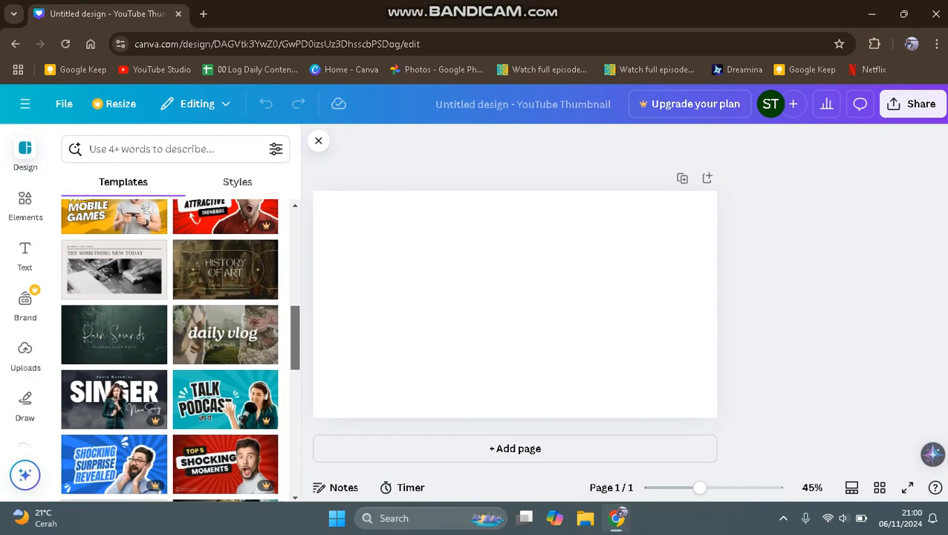
{"action": "scroll", "coordinate": [170, 349], "scroll_direction": "down", "scroll_amount": 10}
{"action": "scroll", "coordinate": [170, 349], "scroll_direction": "down", "scroll_amount": 3}
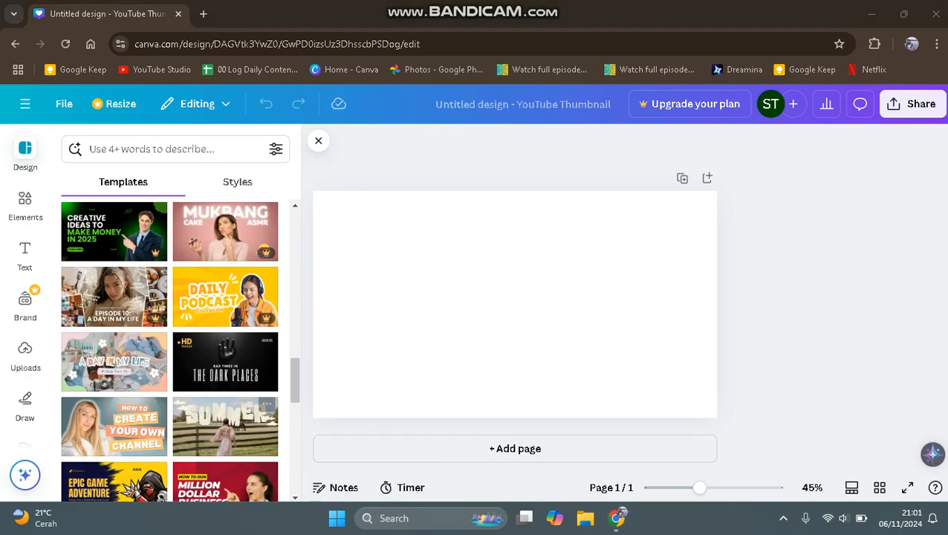
{"action": "left_click", "coordinate": [155, 406]}
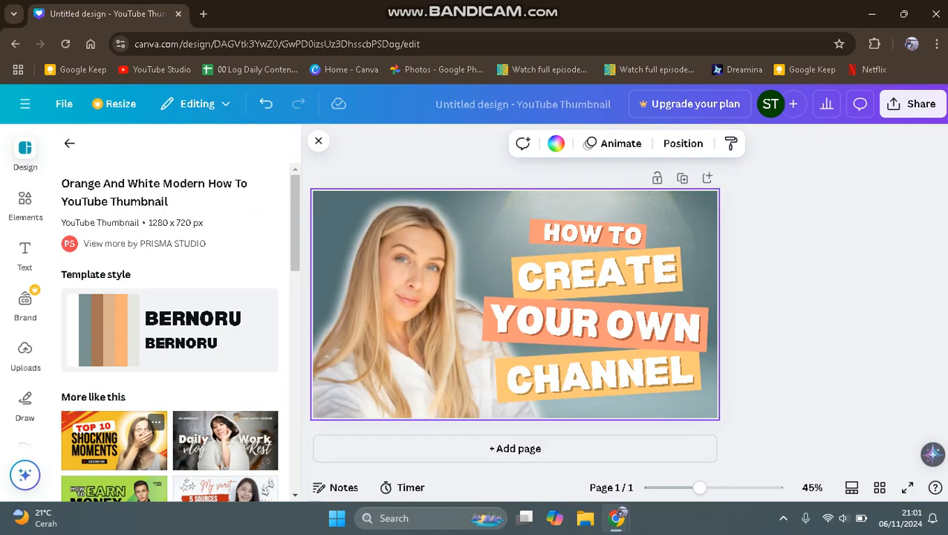
{"action": "left_click", "coordinate": [119, 441]}
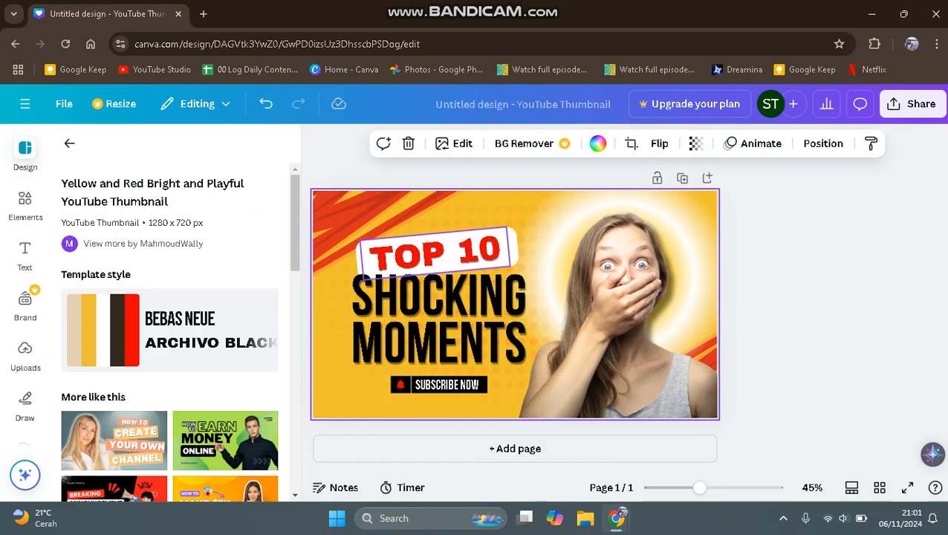
Replace the red "TOP 10" text with "YOUTUBE THUMBNAILS"
{"action": "left_click", "coordinate": [436, 253]}
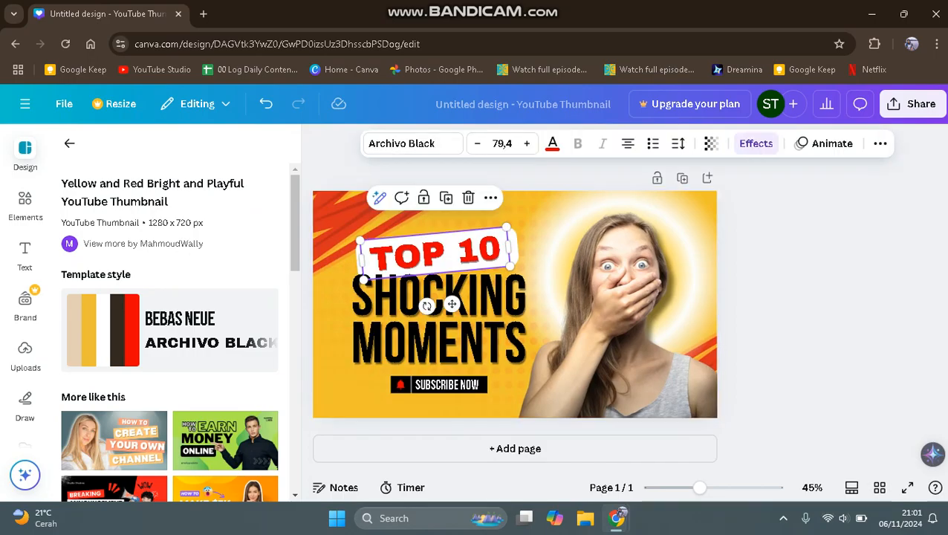
{"action": "left_click_drag", "start_coordinate": [371, 258], "coordinate": [421, 255]}
{"action": "key", "text": "ctrl+a"}
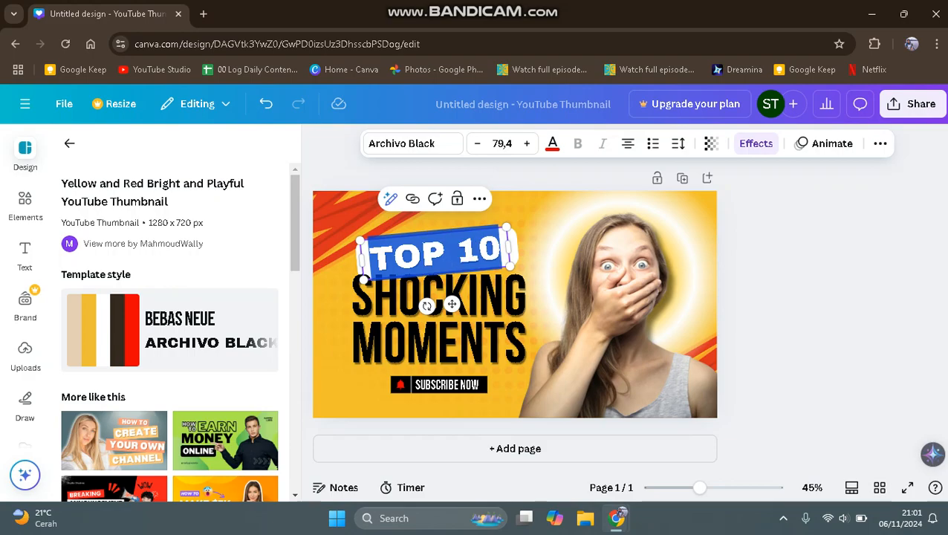
{"action": "type", "text": "Y"}
{"action": "key", "text": "BackSpace"}
{"action": "type", "text": "Y"}
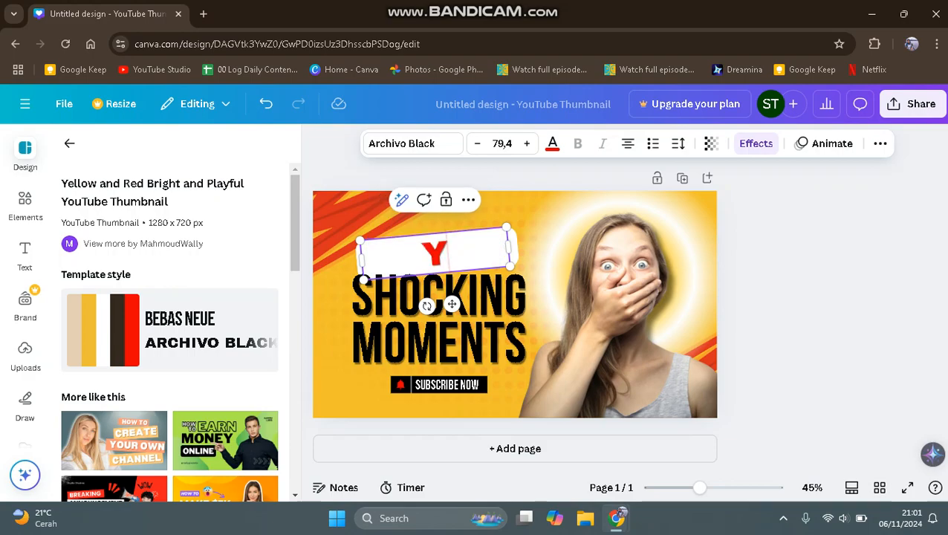
{"action": "type", "text": "OUTUBE"}
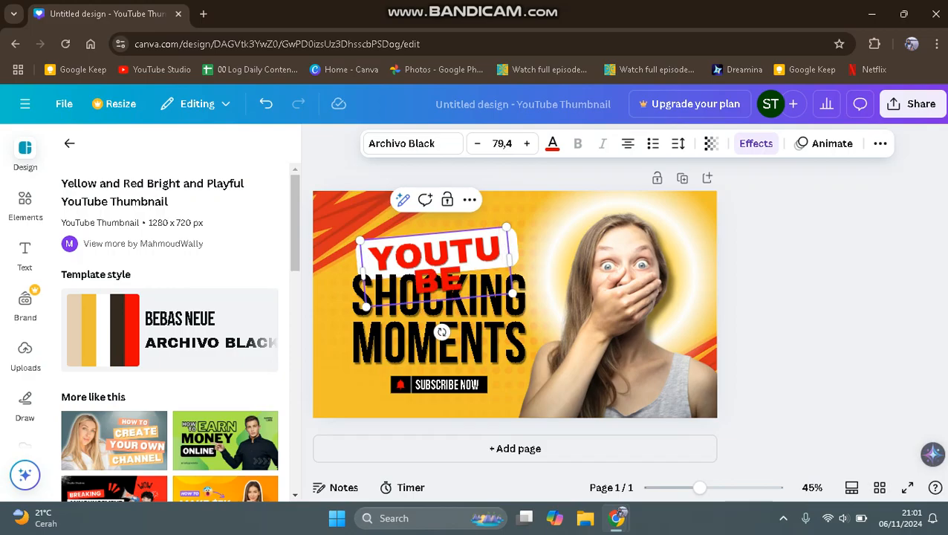
{"action": "type", "text": " THUMBNA"}
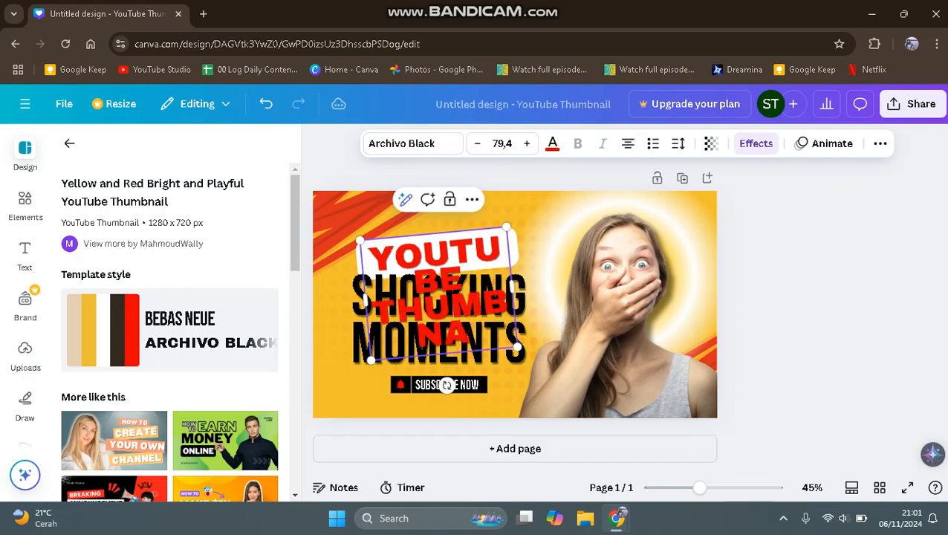
{"action": "type", "text": "IK"}
{"action": "key", "text": "BackSpace"}
{"action": "type", "text": "LS"}
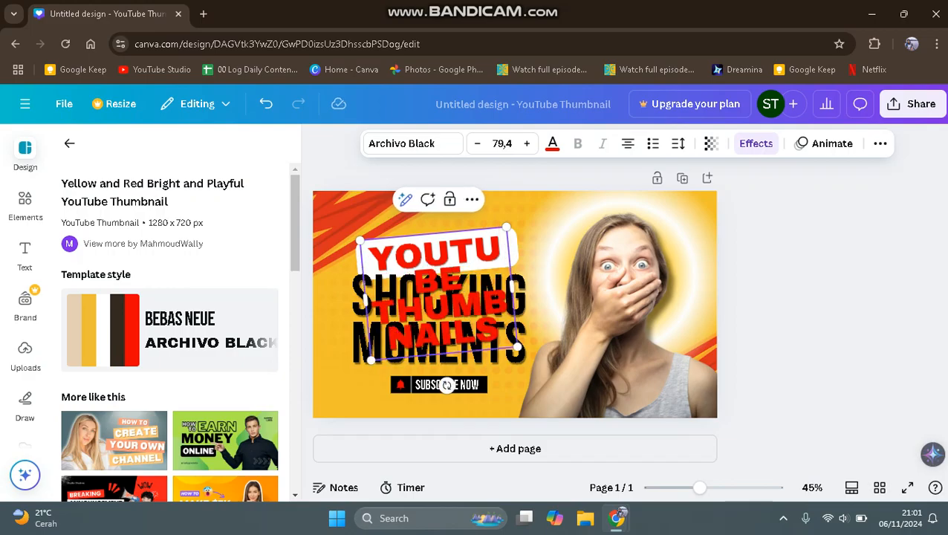
Replace the black "SHOCKING MOMENTS" text with "WITHIN SECONDS!"
{"action": "double_click", "coordinate": [461, 355]}
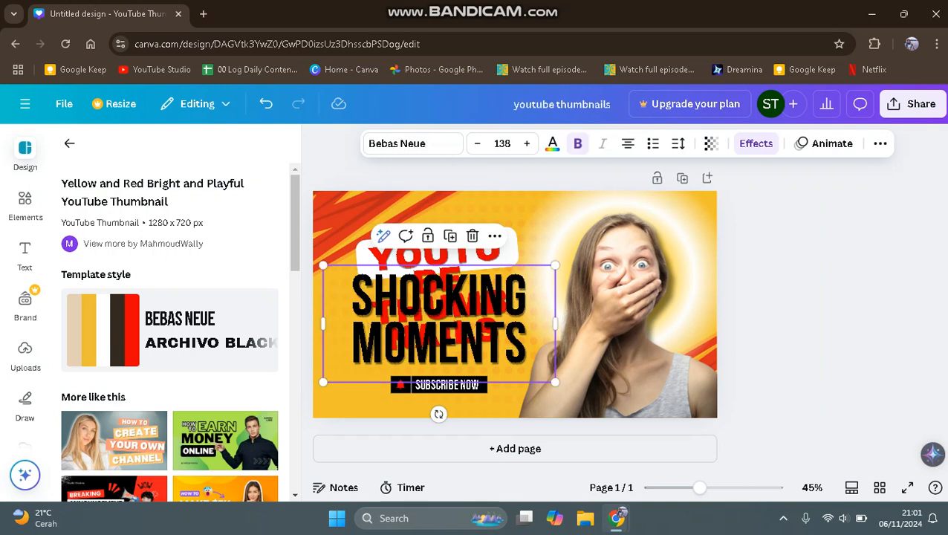
{"action": "type", "text": "WI"}
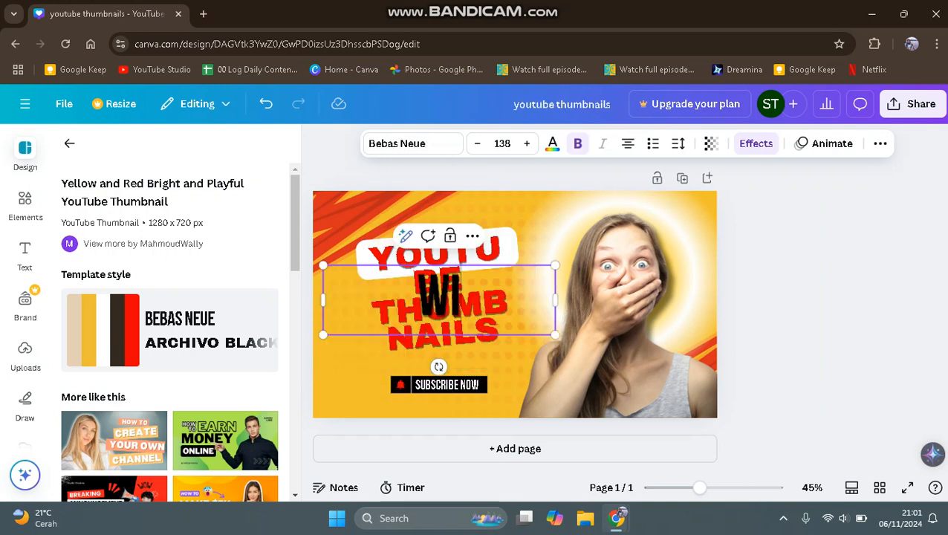
{"action": "type", "text": "THIN SECONDS!"}
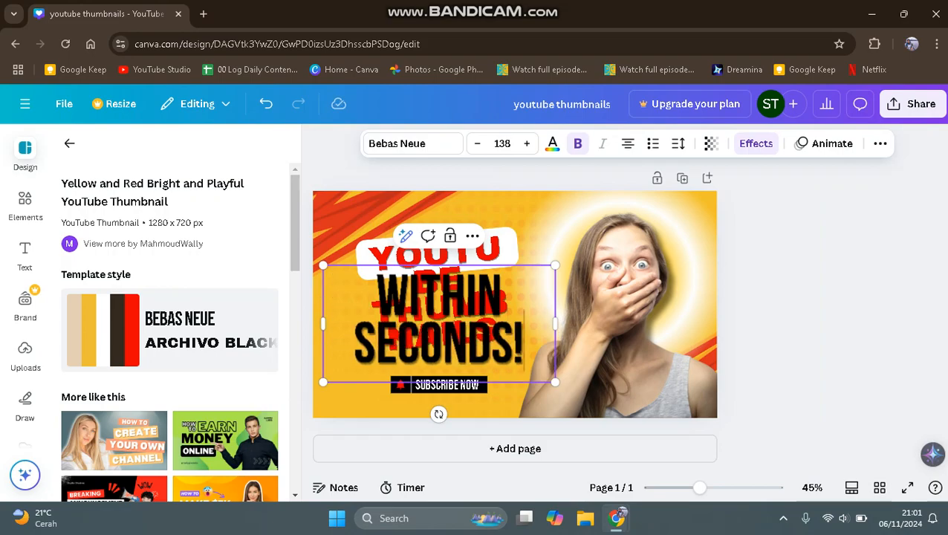
{"action": "left_click", "coordinate": [654, 334]}
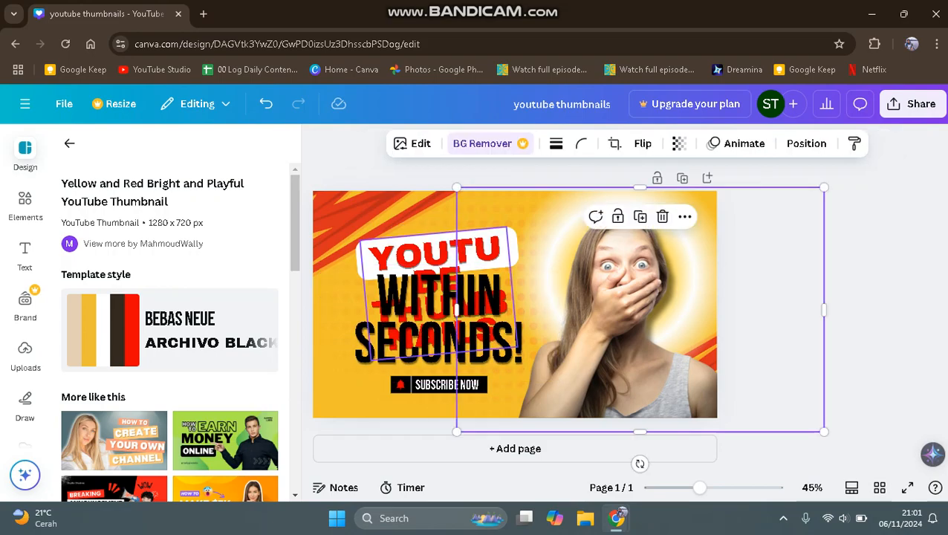
Fit "YOUTUBE THUMBNAILS" on two lines at a font size of about 63.9 and shrink "WITHIN SECONDS!" to about 114
{"action": "left_click", "coordinate": [460, 252]}
{"action": "left_click_drag", "start_coordinate": [512, 286], "coordinate": [630, 250]}
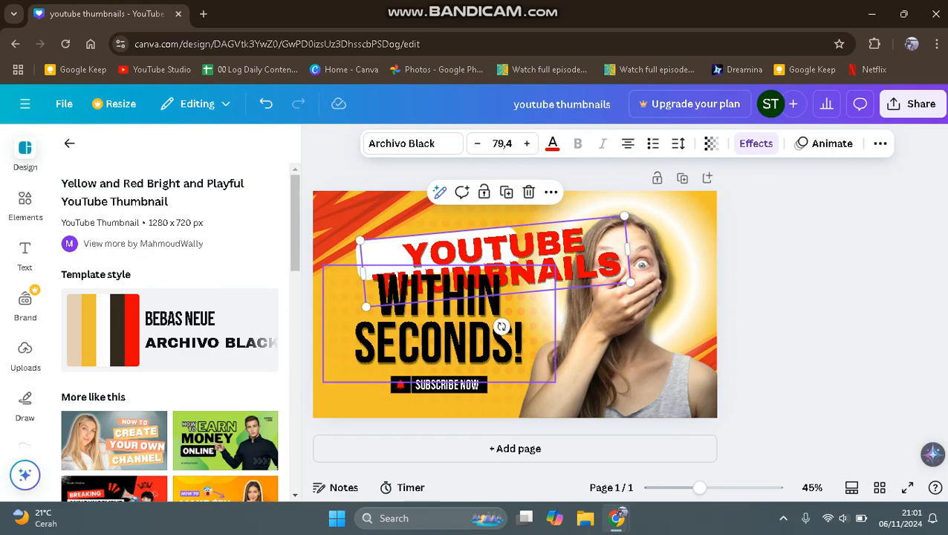
{"action": "left_click", "coordinate": [386, 297]}
{"action": "left_click_drag", "start_coordinate": [555, 265], "coordinate": [472, 246]}
{"action": "left_click_drag", "start_coordinate": [581, 269], "coordinate": [527, 261]}
{"action": "left_click", "coordinate": [524, 284]}
{"action": "left_click_drag", "start_coordinate": [460, 249], "coordinate": [486, 270]}
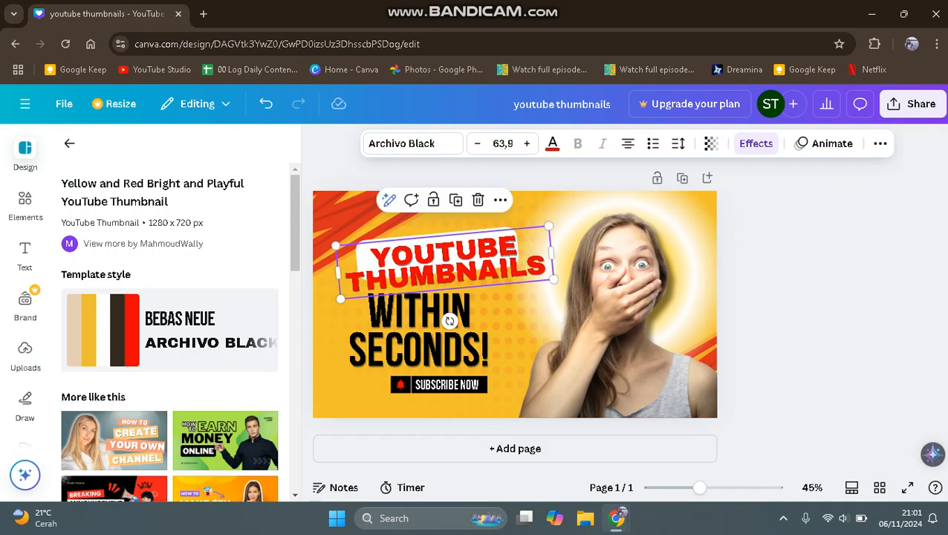
Centre the white label shape behind "YOUTUBE THUMBNAILS" and align "WITHIN SECONDS!" beneath it, just above the subscribe label
{"action": "left_click", "coordinate": [450, 321]}
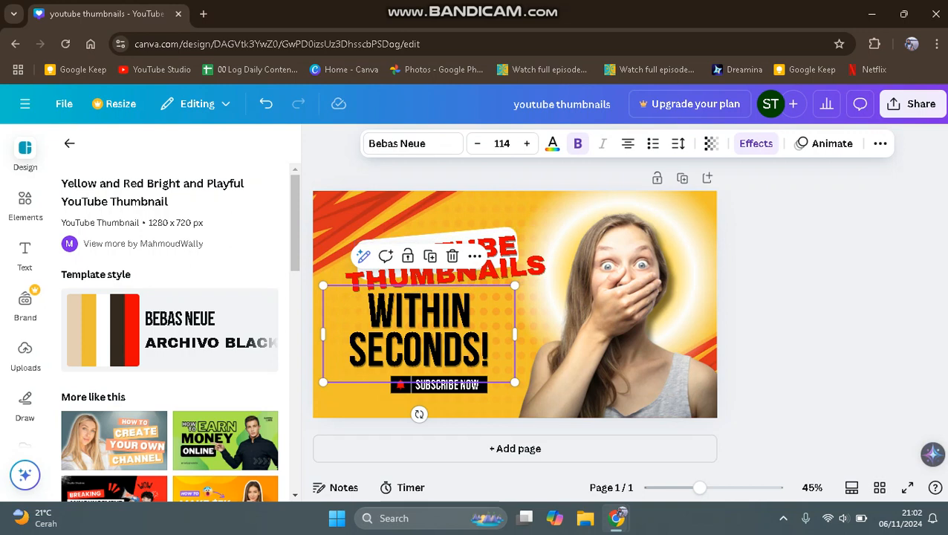
{"action": "left_click", "coordinate": [436, 237]}
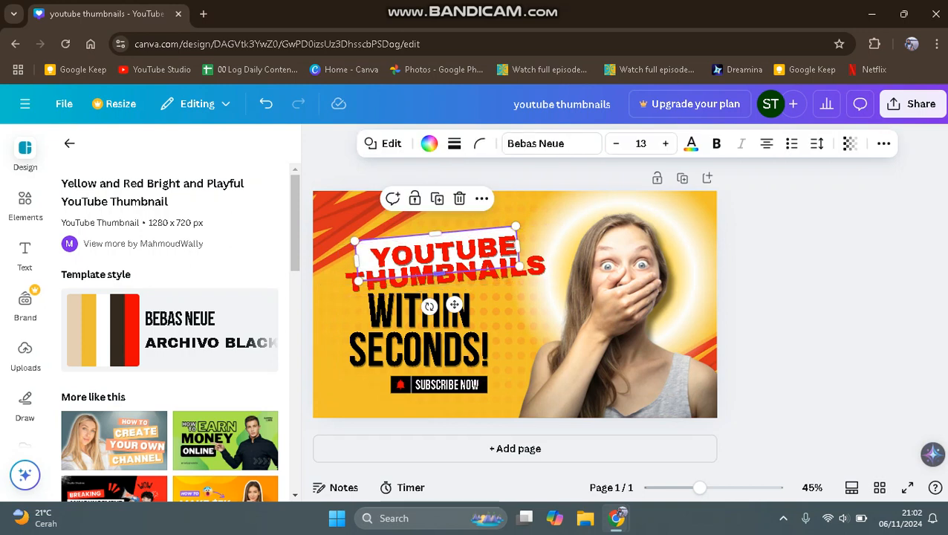
{"action": "left_click_drag", "start_coordinate": [453, 305], "coordinate": [478, 335]}
{"action": "left_click", "coordinate": [450, 339]}
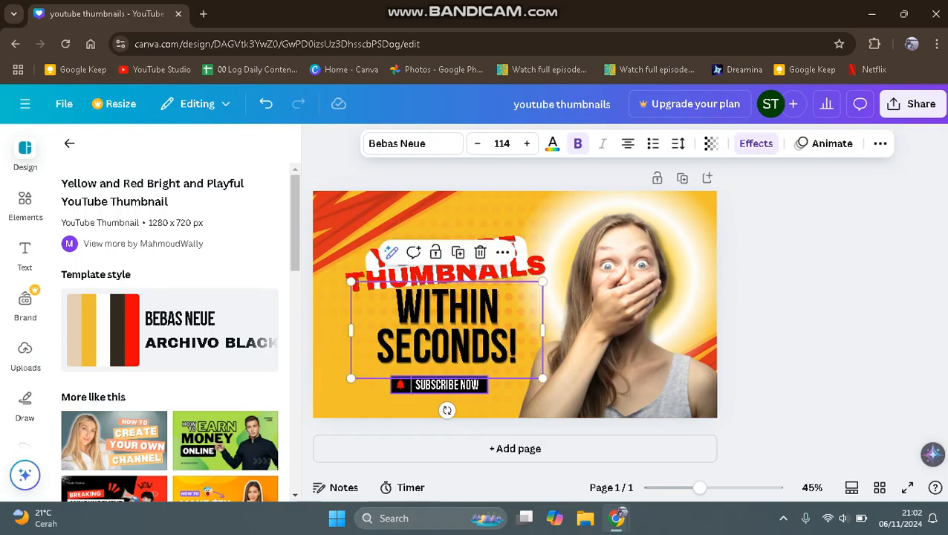
{"action": "left_click_drag", "start_coordinate": [478, 336], "coordinate": [477, 342]}
{"action": "key", "text": "Escape"}
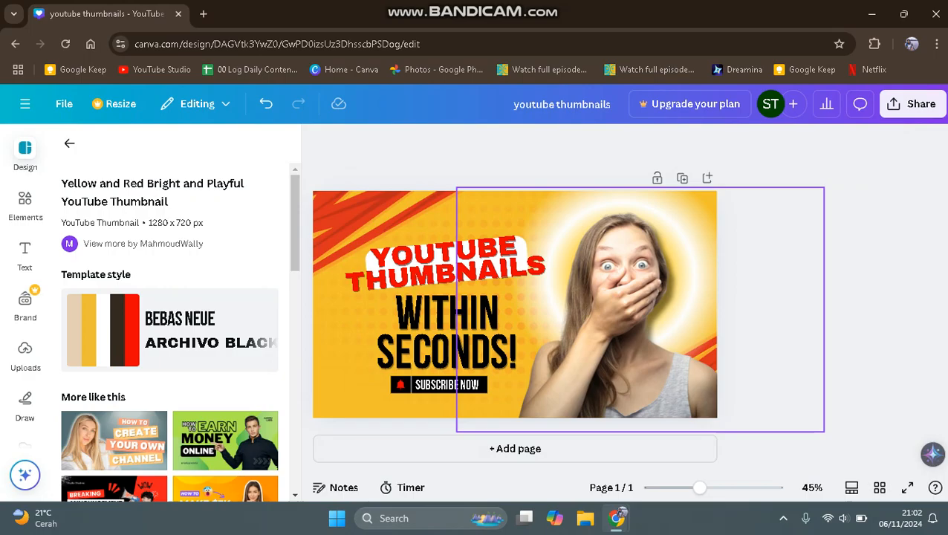
Delete the woman's photo and search the elements library for "pointing", limited to photos
{"action": "left_click", "coordinate": [621, 319]}
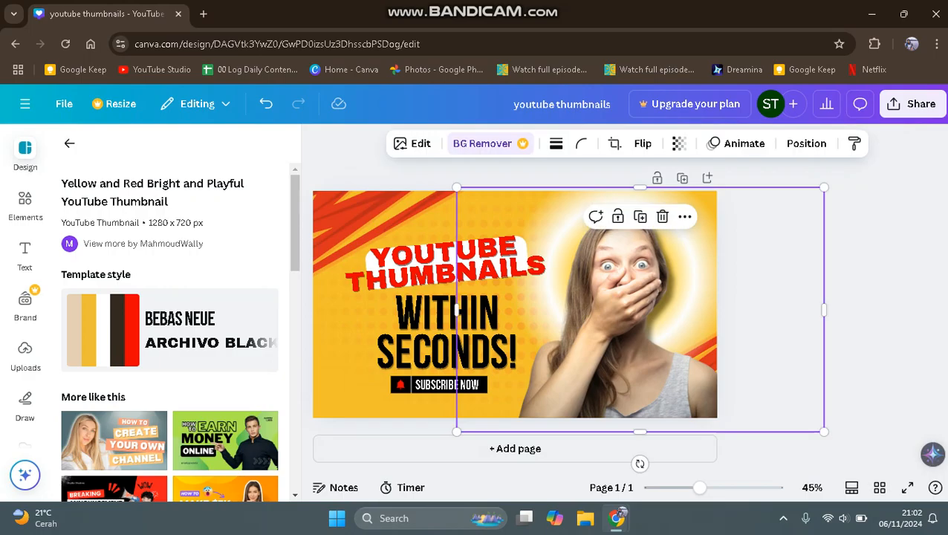
{"action": "left_click", "coordinate": [661, 216]}
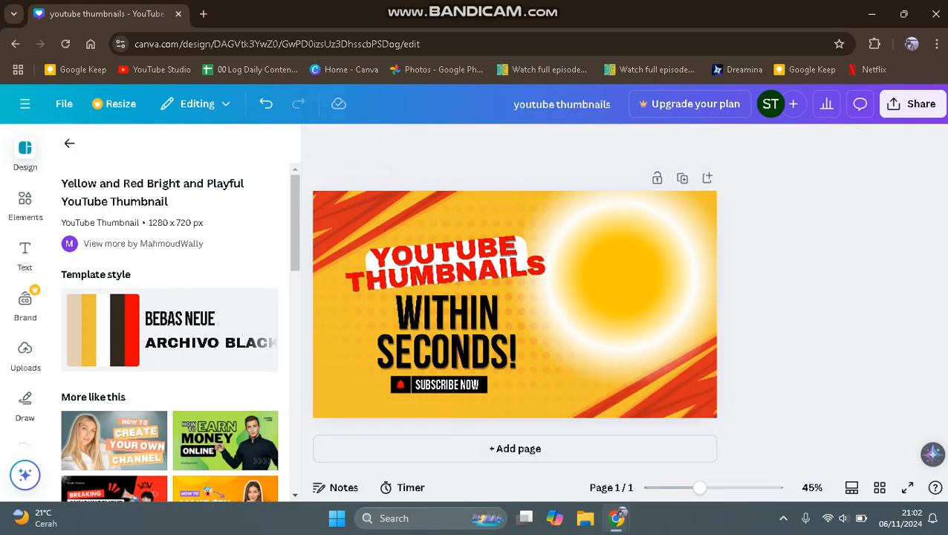
{"action": "left_click", "coordinate": [25, 204]}
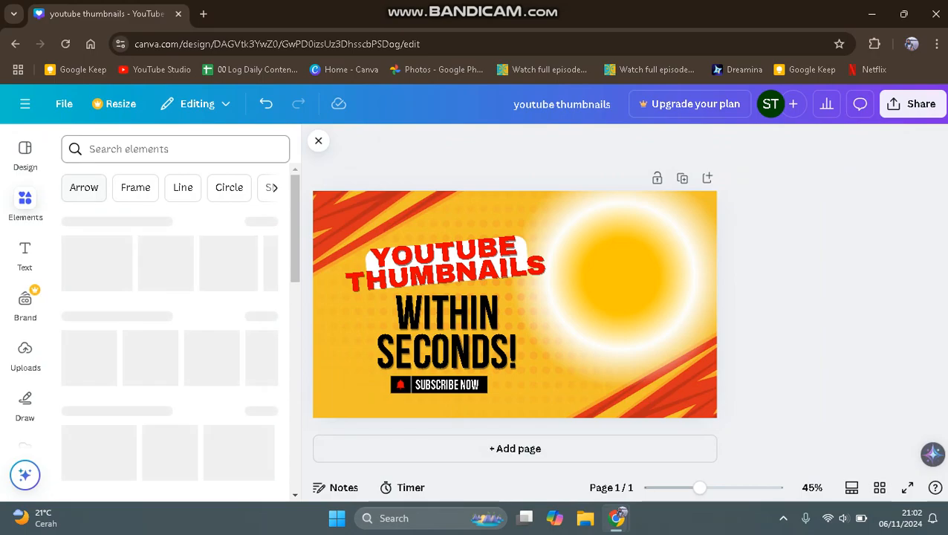
{"action": "left_click", "coordinate": [119, 149]}
{"action": "type", "text": "p"}
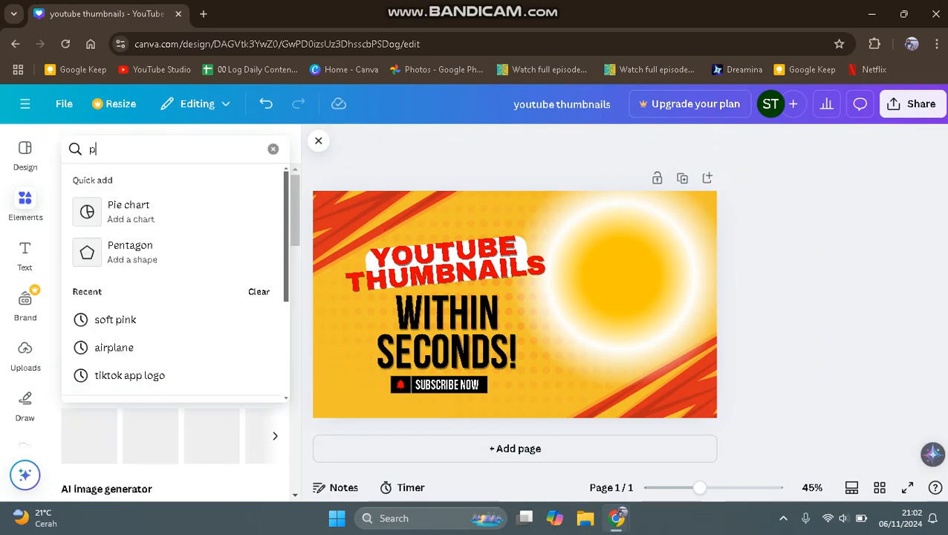
{"action": "type", "text": "oint"}
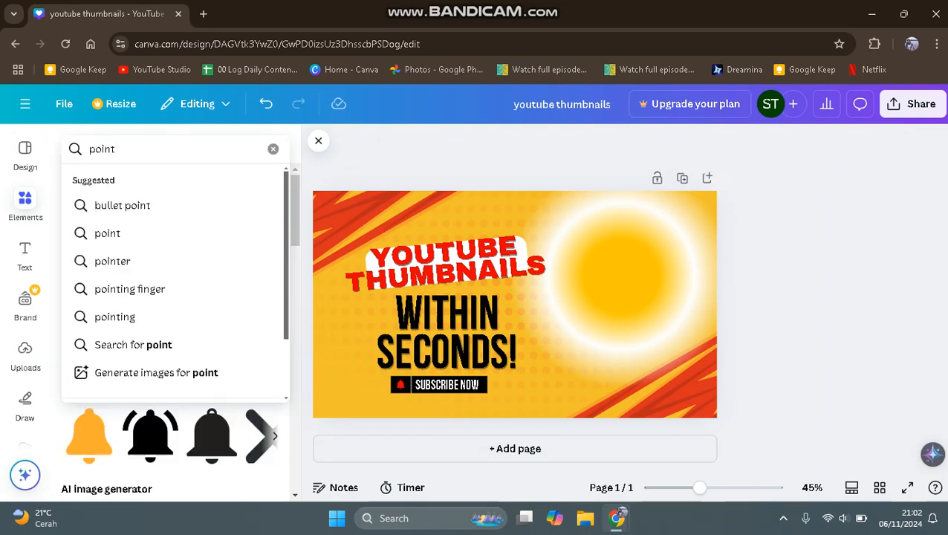
{"action": "left_click", "coordinate": [115, 317]}
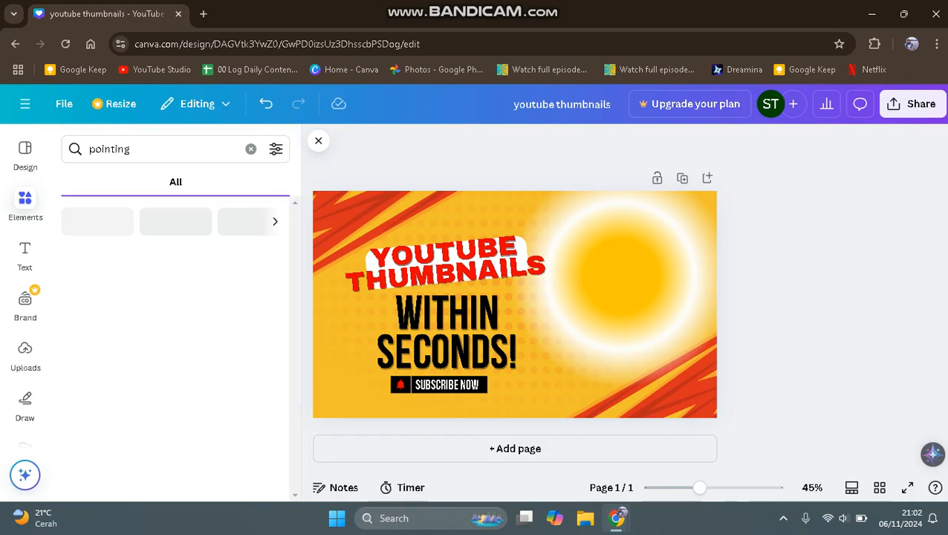
{"action": "left_click", "coordinate": [263, 349]}
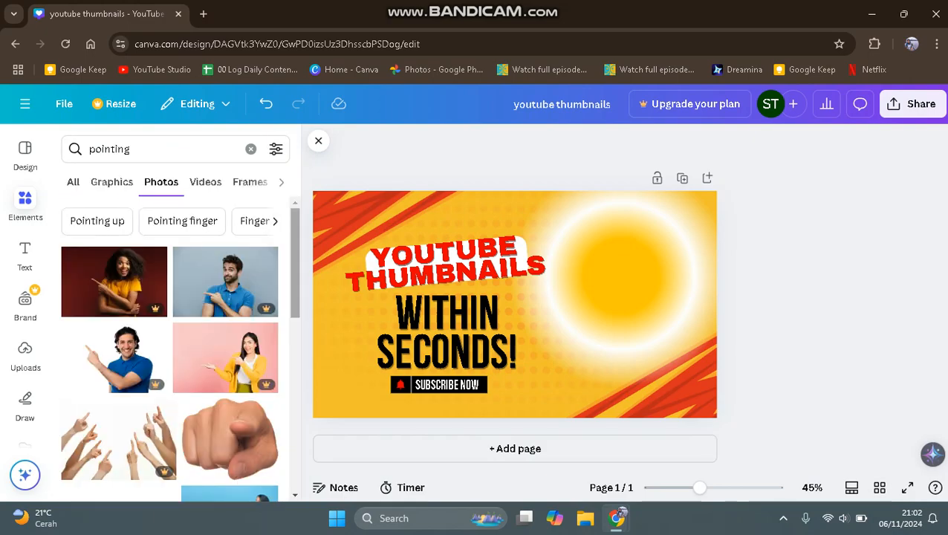
Add the photo of the pointing man in a blue shirt and tie and place it over the glowing circle
{"action": "scroll", "coordinate": [170, 349], "scroll_direction": "down", "scroll_amount": 2}
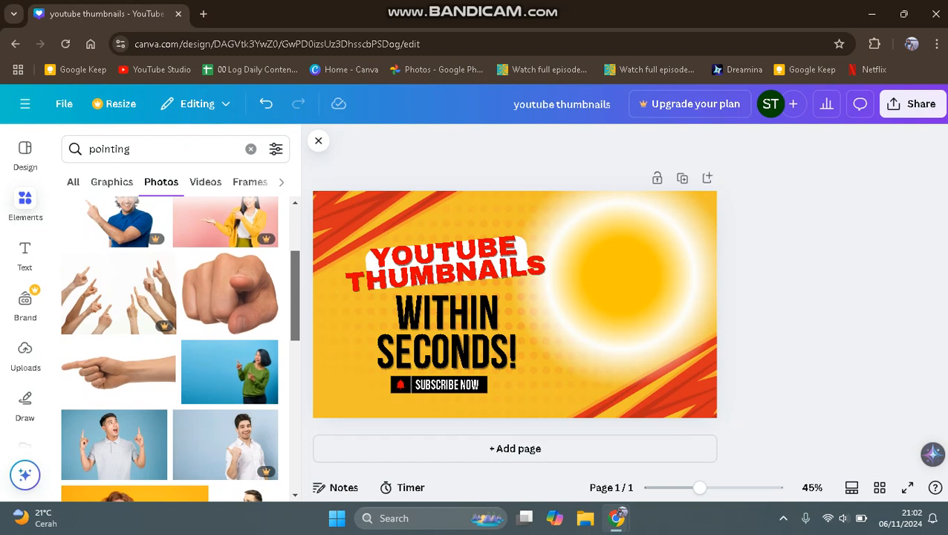
{"action": "scroll", "coordinate": [169, 349], "scroll_direction": "down", "scroll_amount": 2}
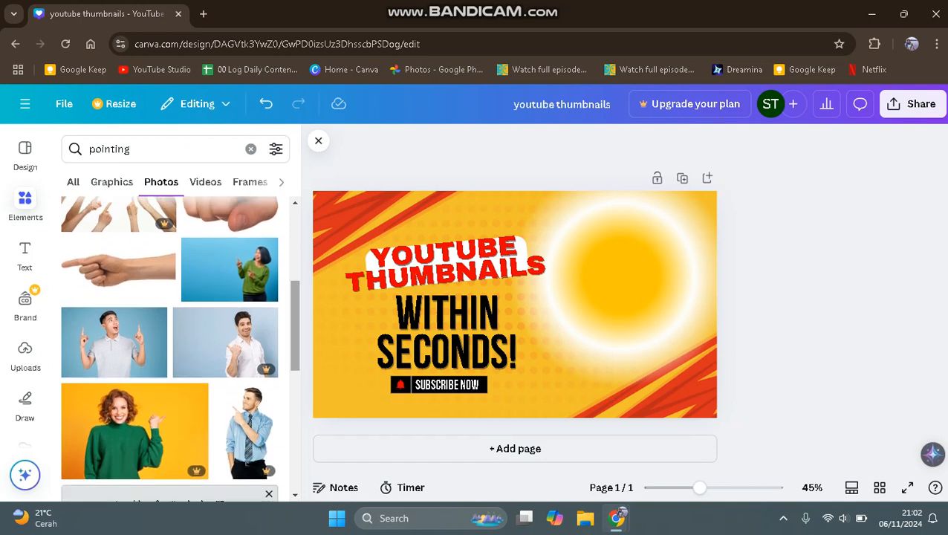
{"action": "left_click", "coordinate": [246, 429]}
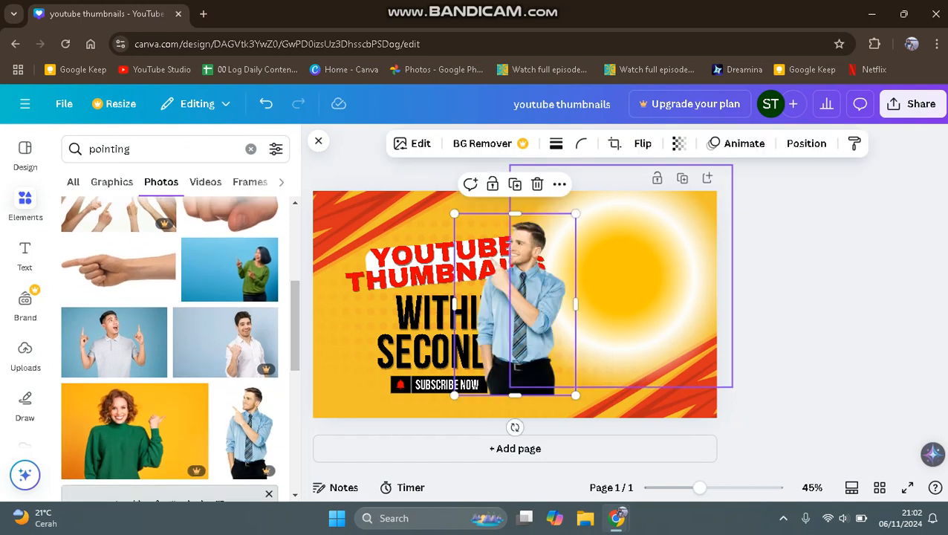
{"action": "left_click_drag", "start_coordinate": [512, 298], "coordinate": [610, 334]}
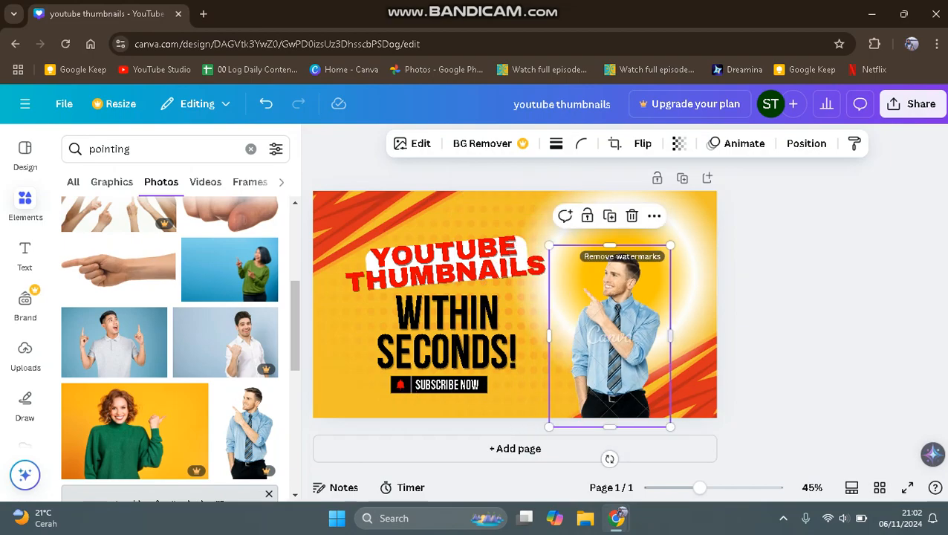
Enlarge the pointing man's photo by about half and move it up so he fills the glowing circle beside the text
{"action": "left_click_drag", "start_coordinate": [670, 429], "coordinate": [732, 499]}
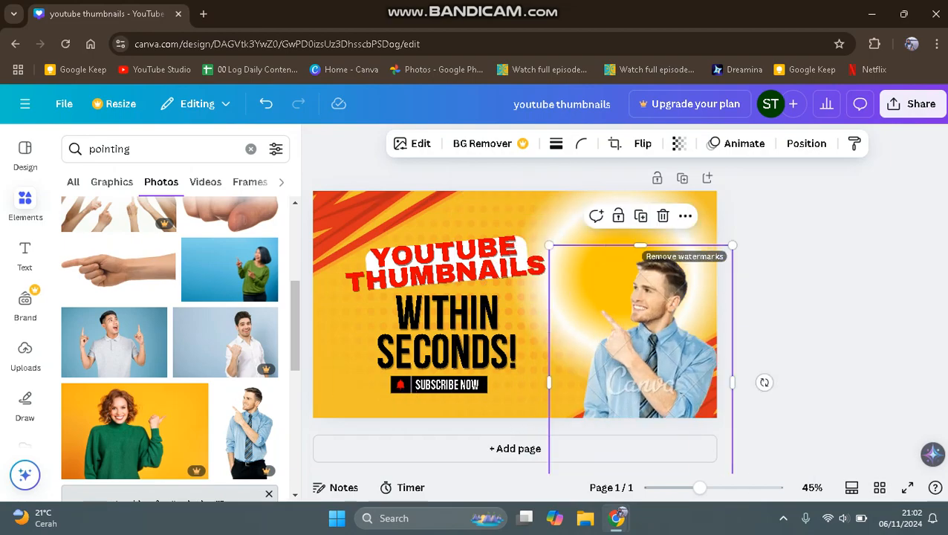
{"action": "left_click_drag", "start_coordinate": [643, 355], "coordinate": [604, 308]}
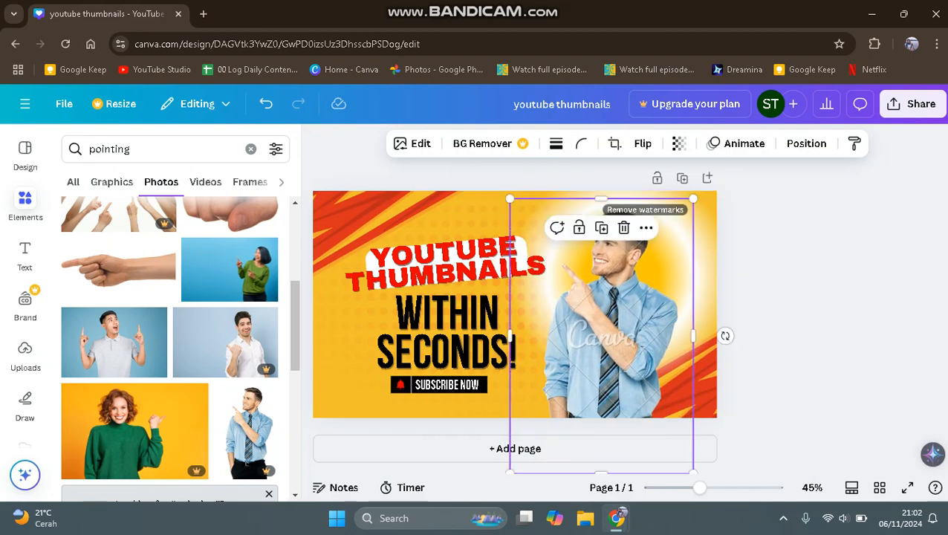
{"action": "key", "text": "Escape"}
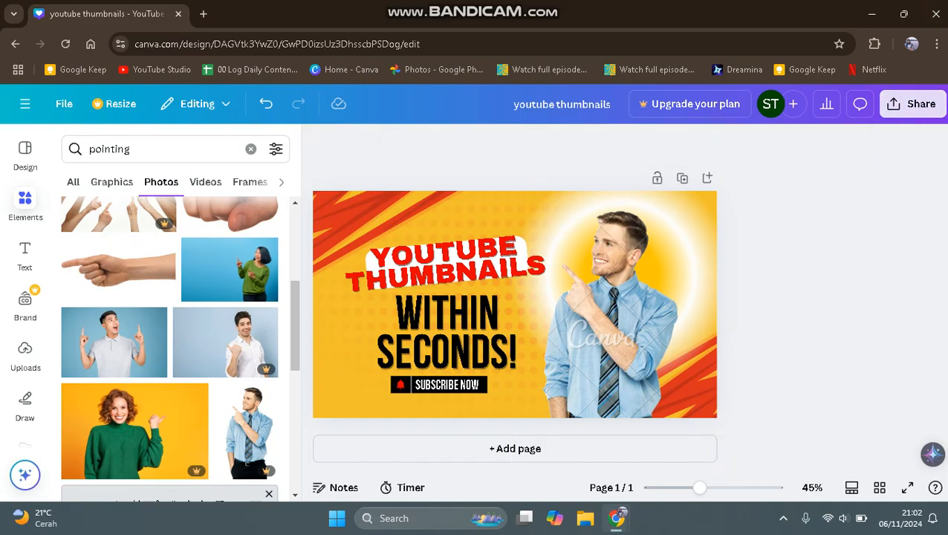
Choose JPG as the file type in the design's download options and close them without downloading
{"action": "left_click", "coordinate": [913, 104]}
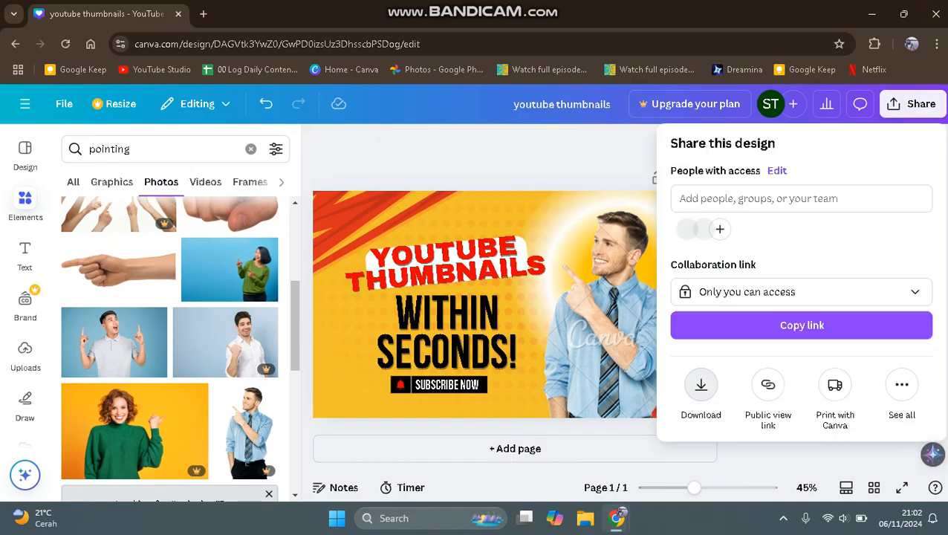
{"action": "left_click", "coordinate": [700, 383]}
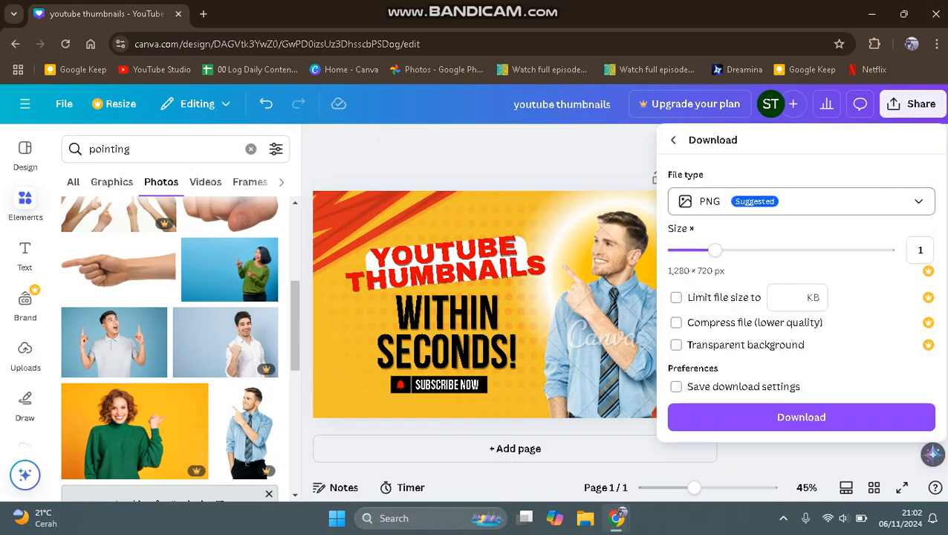
{"action": "left_click", "coordinate": [801, 202]}
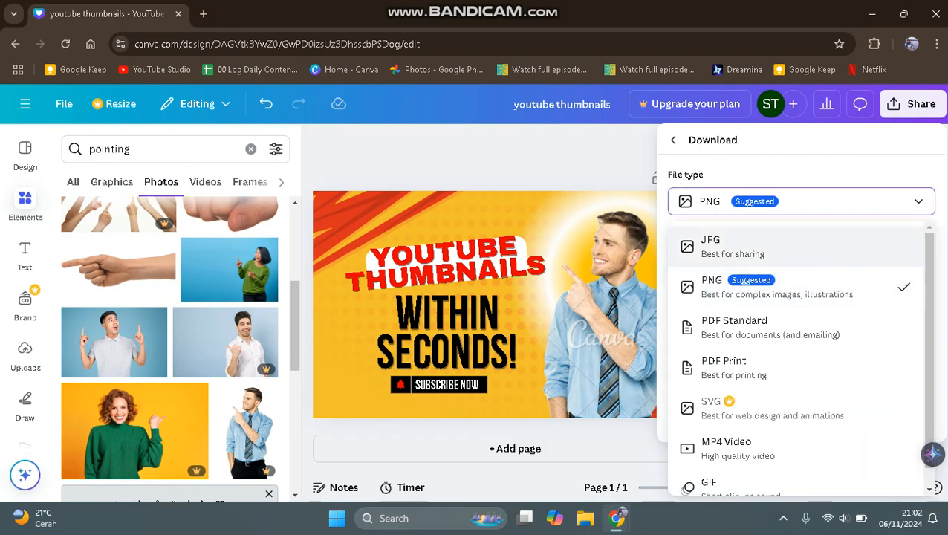
{"action": "left_click", "coordinate": [789, 246]}
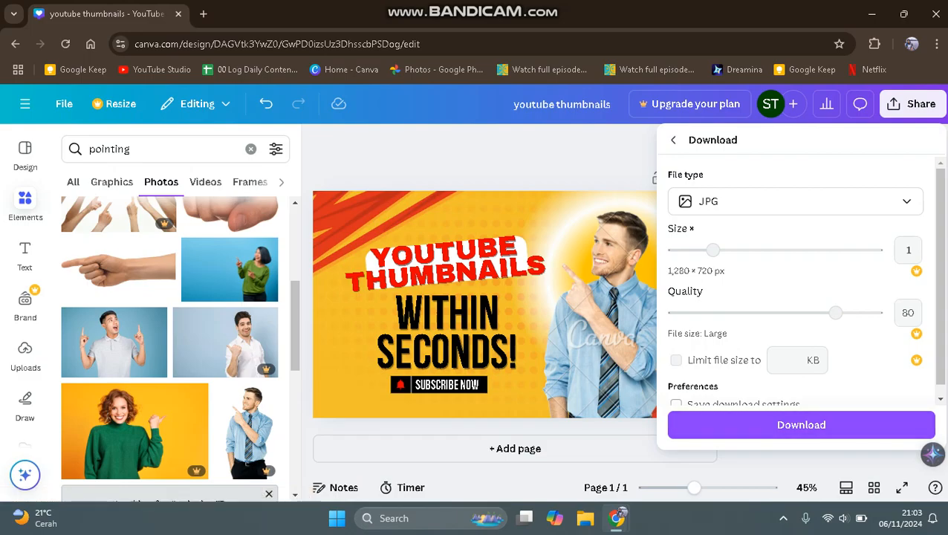
{"action": "key", "text": "Escape"}
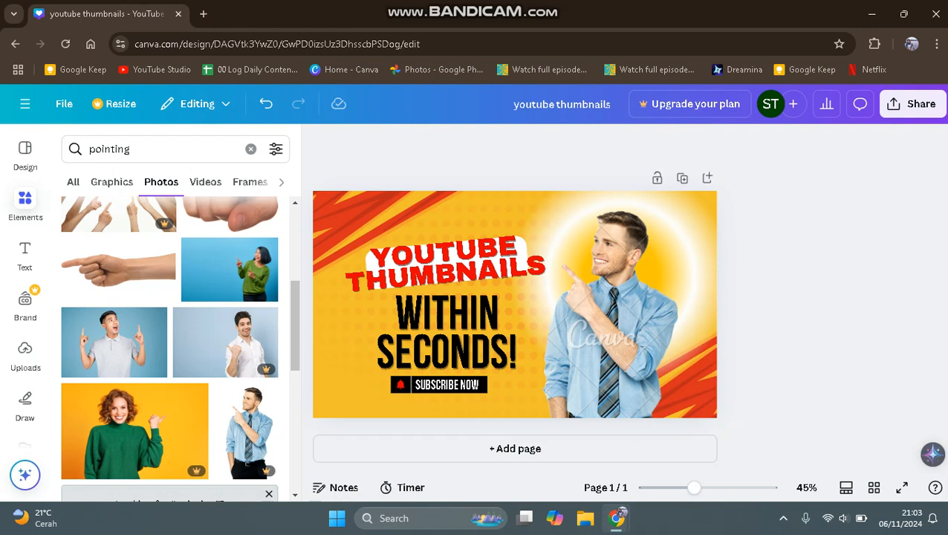